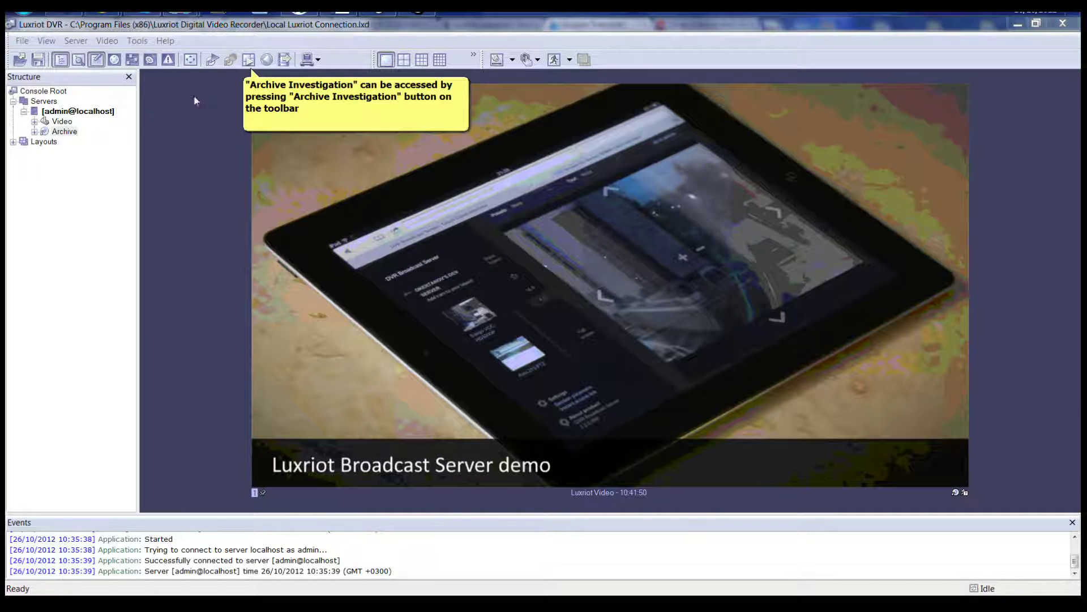
Step: Show the Wizards drop-down list of server tasks and wizards
{"action": "left_click", "coordinate": [310, 60]}
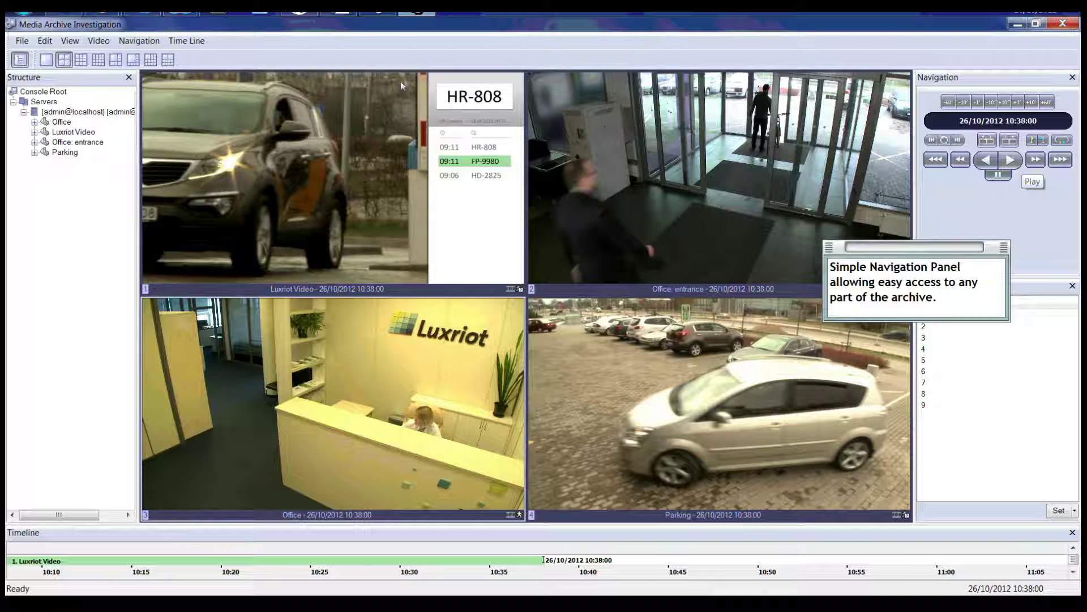
Step: Show the Time Line menu's sizing options, from Fit 5 Minutes to 24 Hours
{"action": "left_click", "coordinate": [187, 40]}
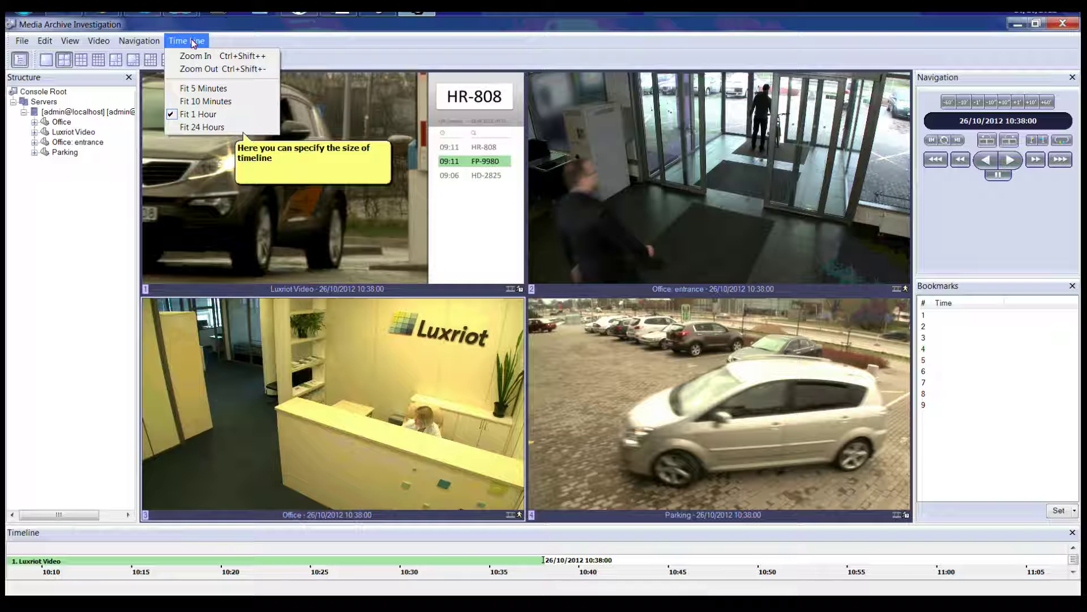
Step: Show the Navigation menu with its Bookmark > Go to options for bookmarks 1-9
{"action": "left_click", "coordinate": [146, 45]}
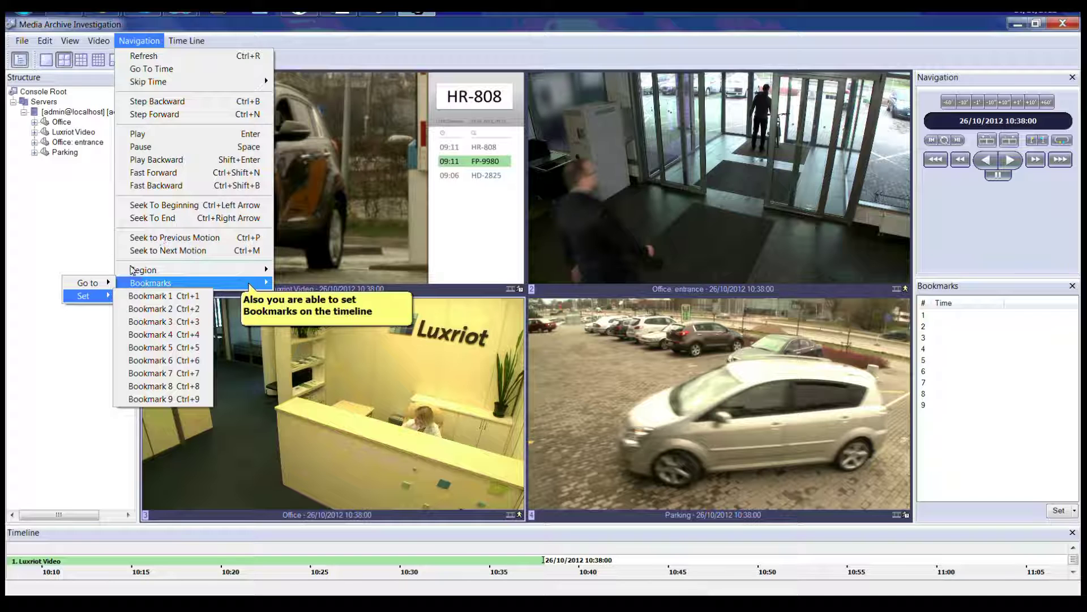
{"action": "mouse_move", "coordinate": [88, 282]}
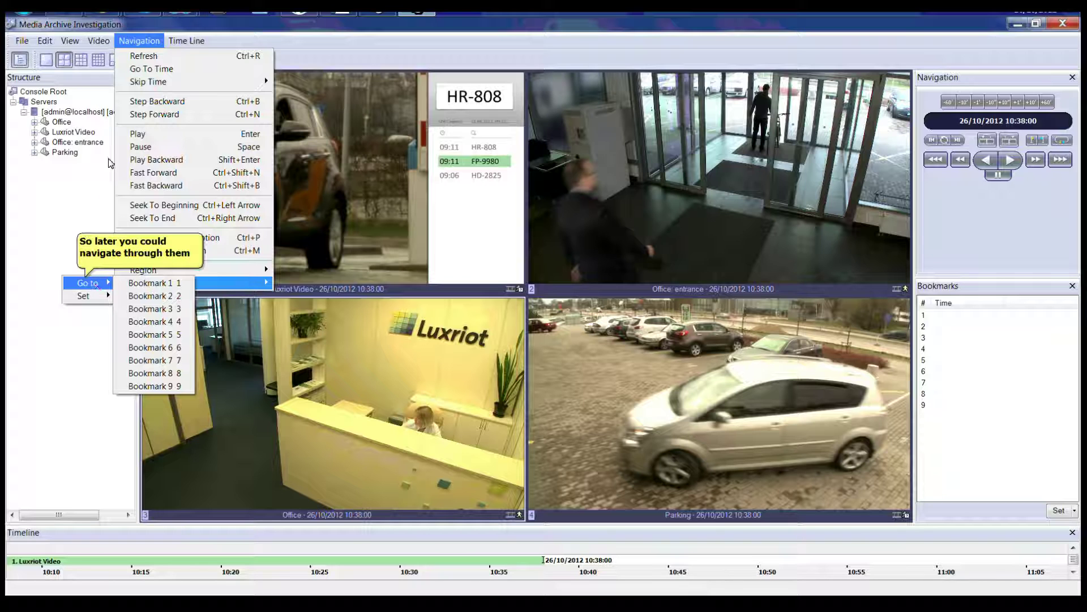
Step: Show the Edit menu containing the Export Wizard entry
{"action": "left_click", "coordinate": [109, 40]}
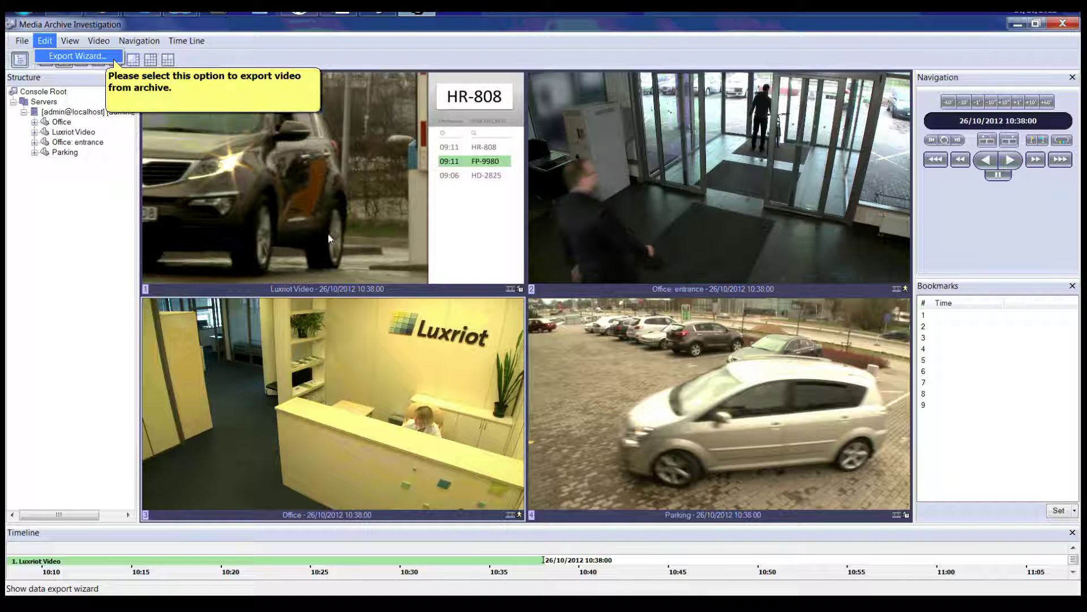
Step: Launch the Archive Export wizard and advance in Simple Mode to the export type page
{"action": "key", "text": "Return"}
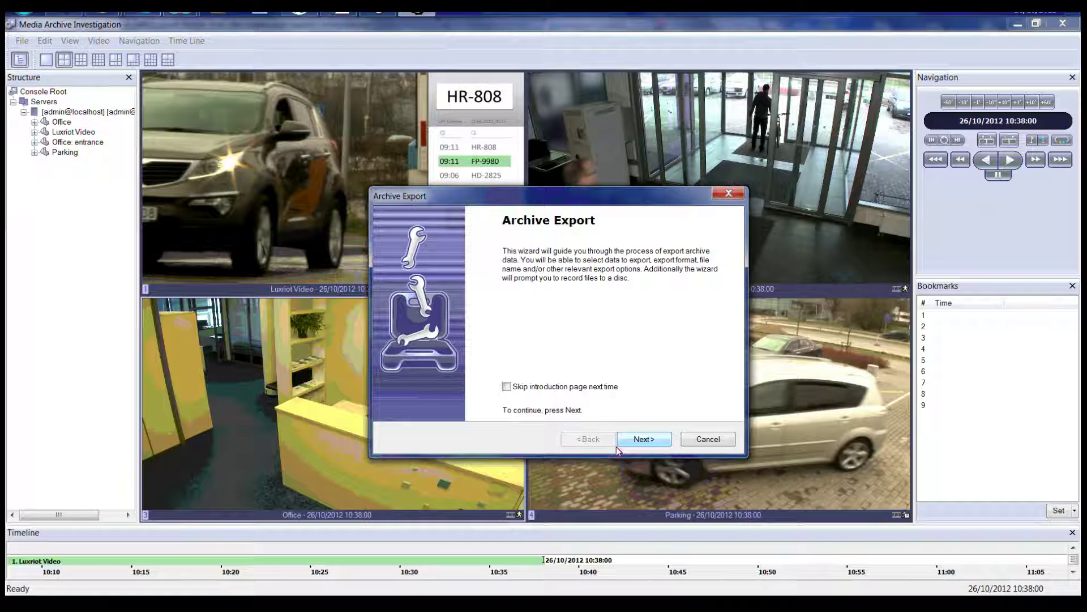
{"action": "left_click", "coordinate": [648, 441]}
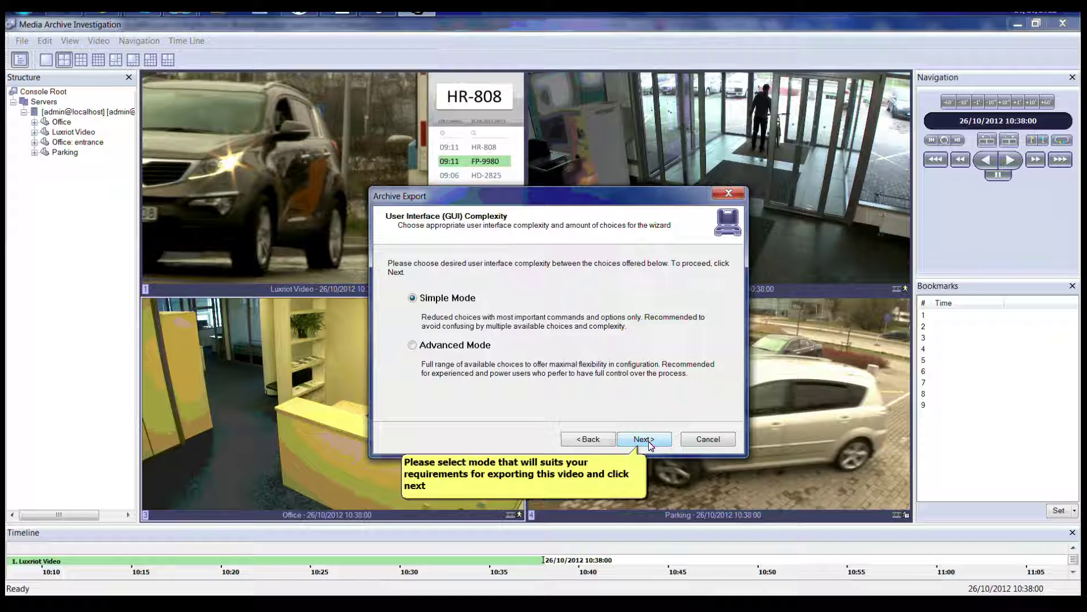
{"action": "left_click", "coordinate": [637, 440]}
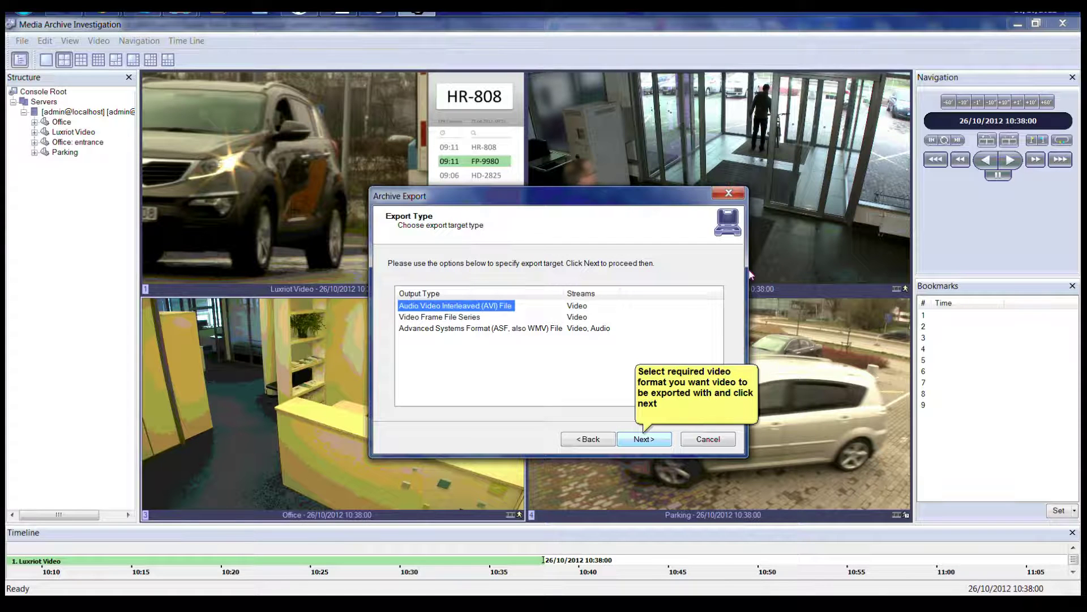
Step: Choose Audio Video Interleaved (AVI) File as the export format
{"action": "key", "text": "Return"}
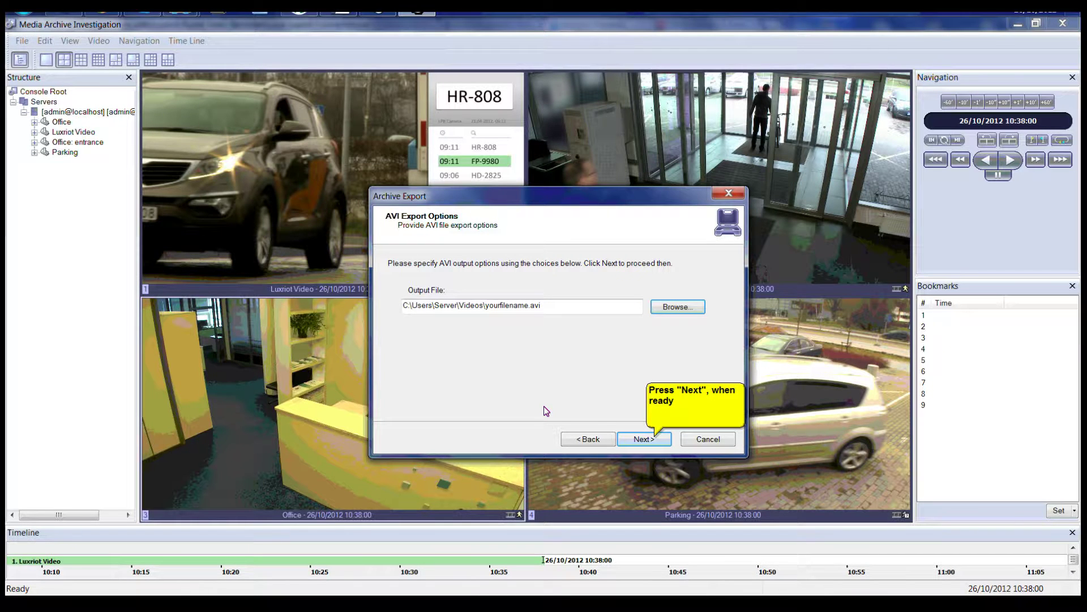
Step: Run the export to yourfilename.avi and reach the optional CD/DVD burning page
{"action": "left_click", "coordinate": [638, 440]}
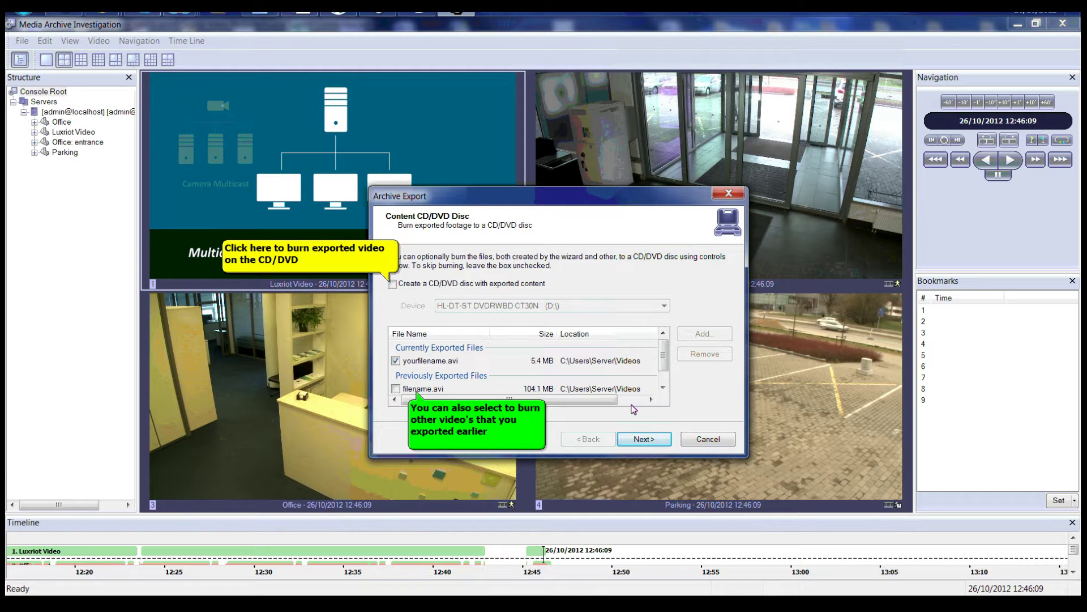
{"action": "left_click", "coordinate": [644, 440]}
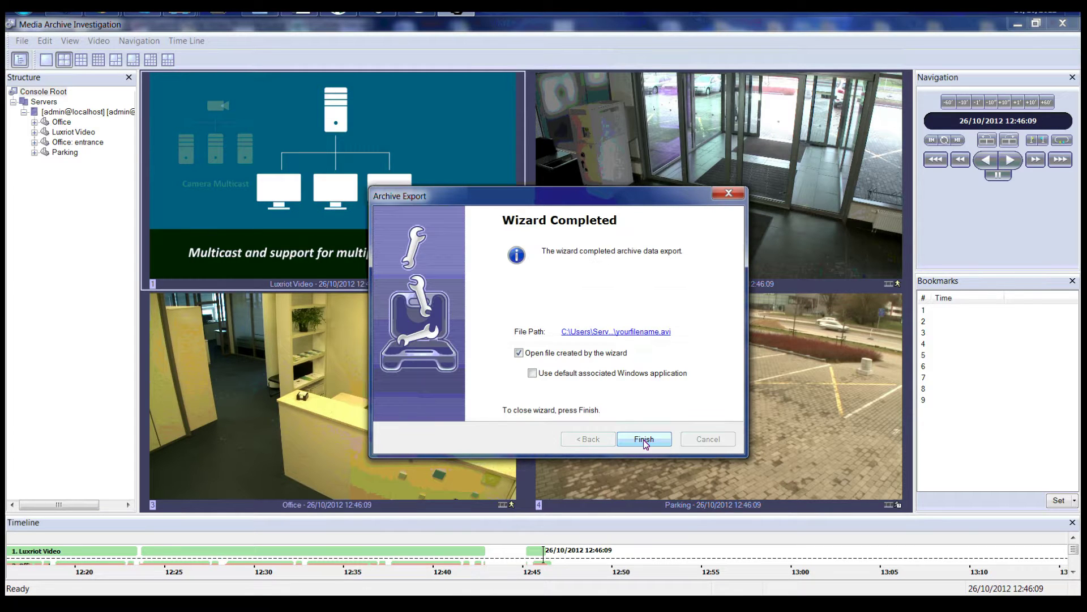